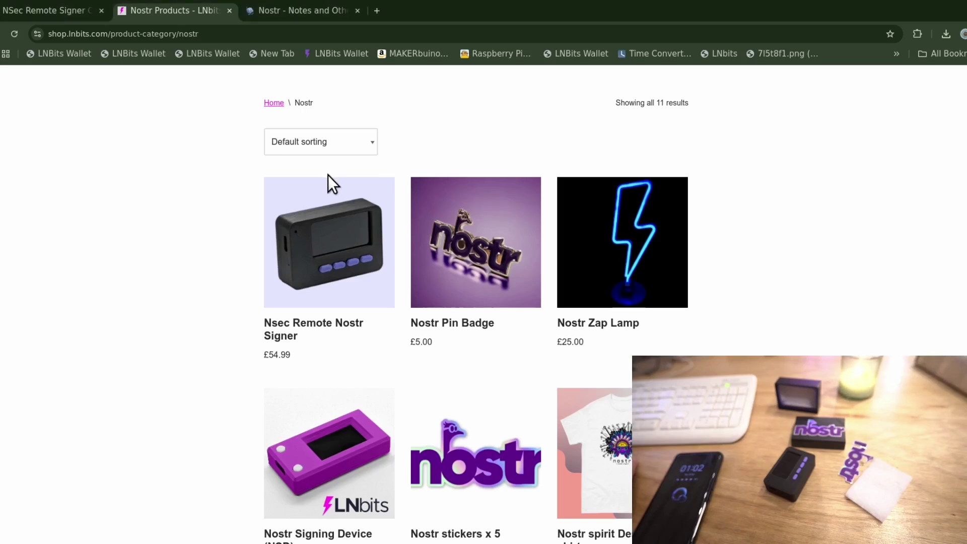
Switch from the LNbits Nostr product listing to the NSec Remote Signer Configurator tab.
left_click(53, 11)
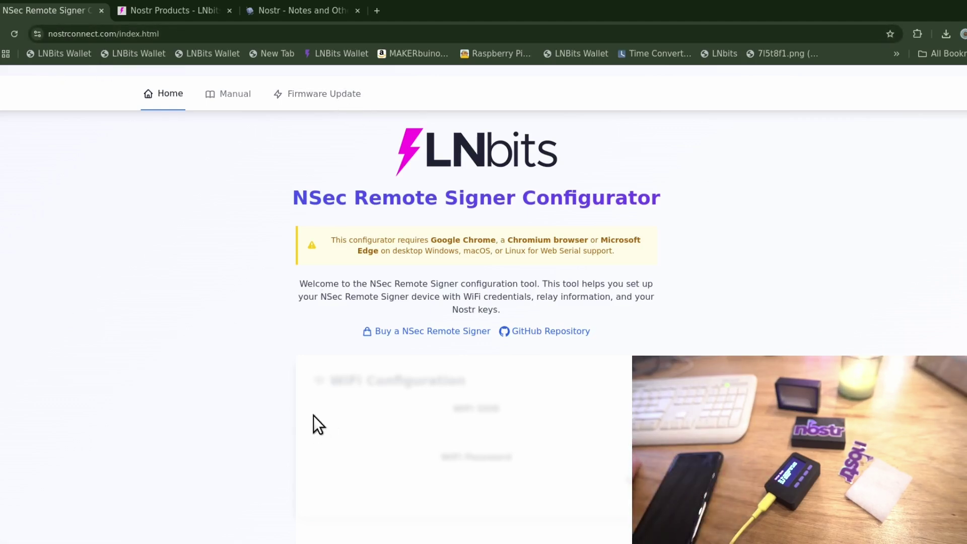
Connect the firmware installer to the signer's ttyACM0 USB JTAG serial port.
left_click(330, 95)
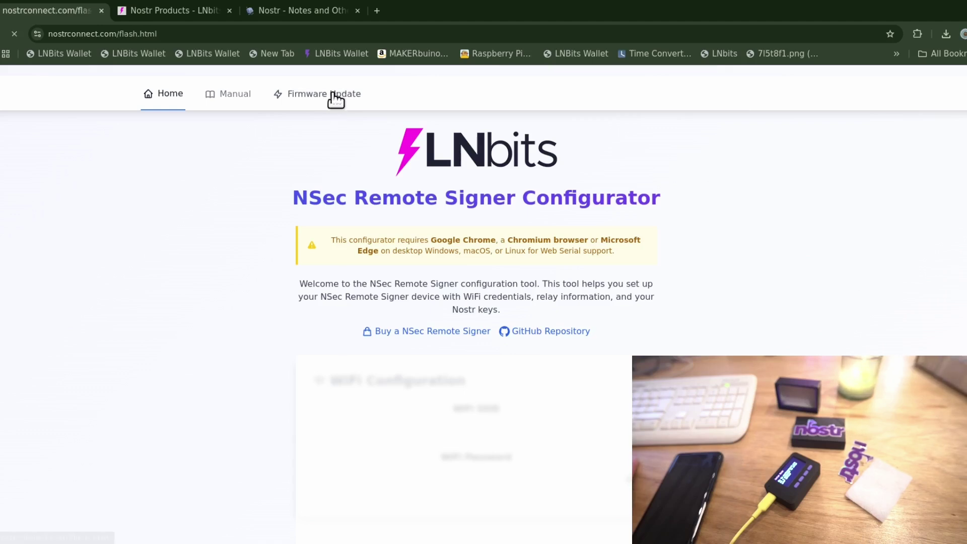
left_click(398, 390)
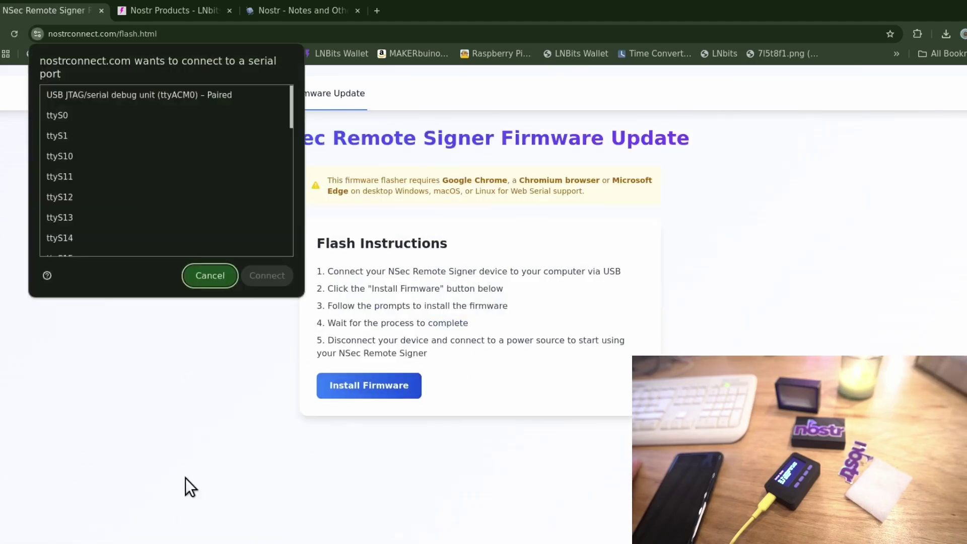
left_click(158, 94)
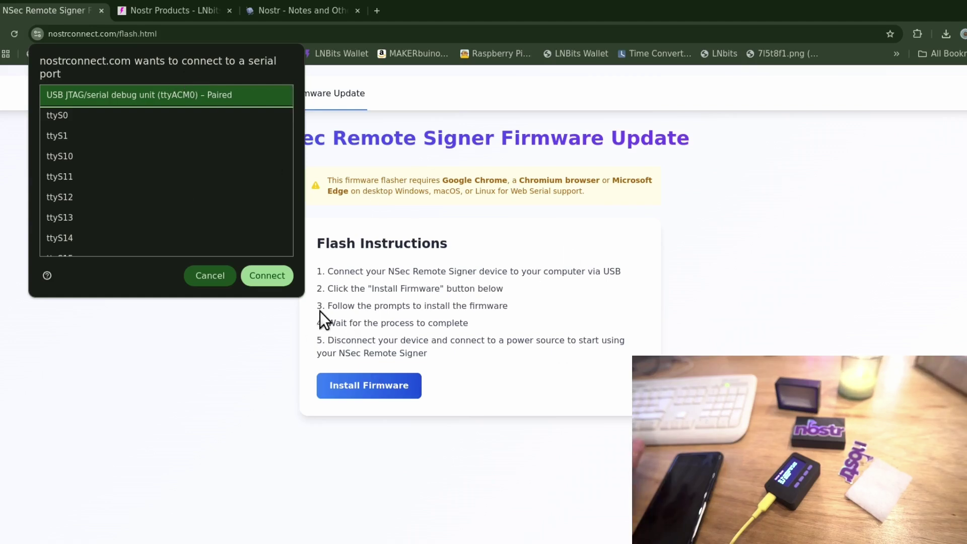
left_click(287, 276)
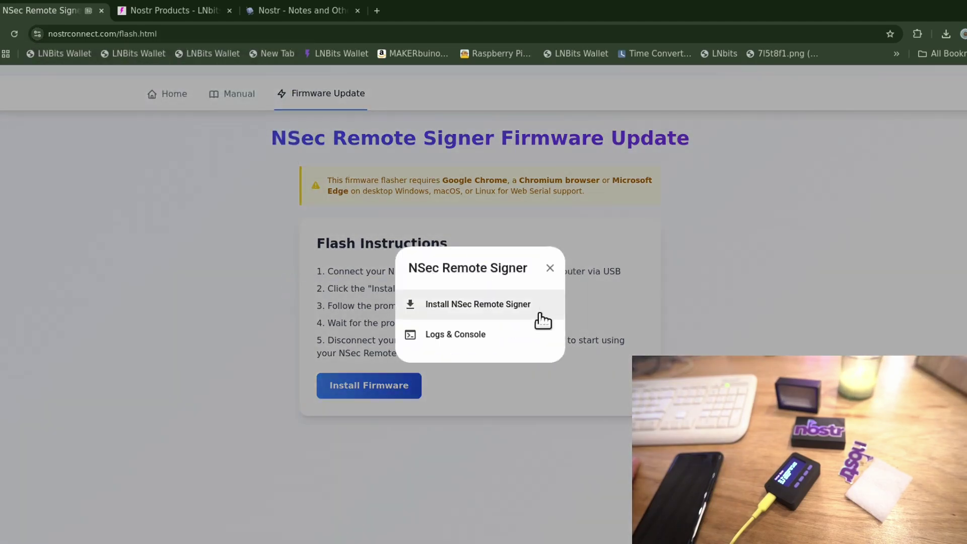
Install NSec Remote Signer firmware 1.0.4, erasing the device first.
left_click(493, 316)
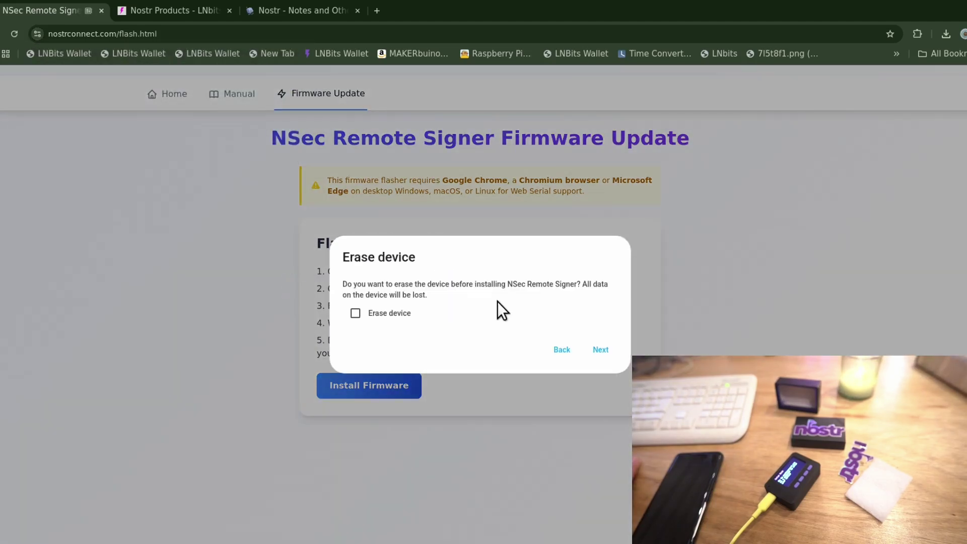
left_click(375, 311)
left_click(601, 350)
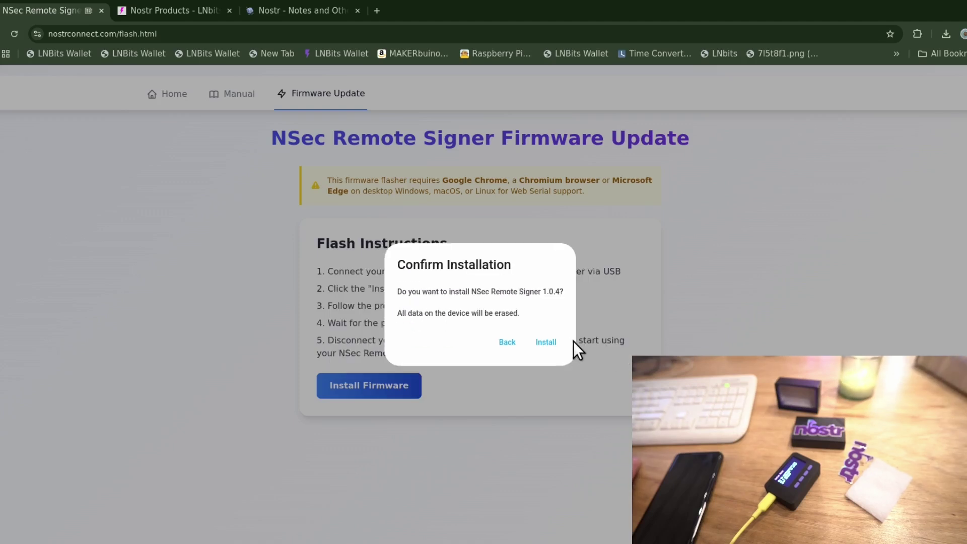
left_click(549, 342)
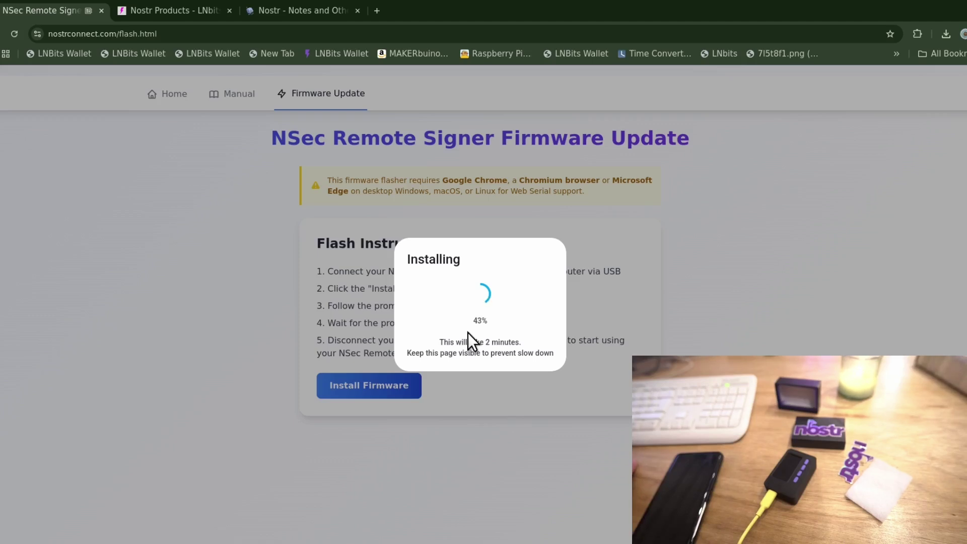
On nostr.com, dismiss the existing account dialog, reload, and start creating a new Nostr account.
left_click(309, 11)
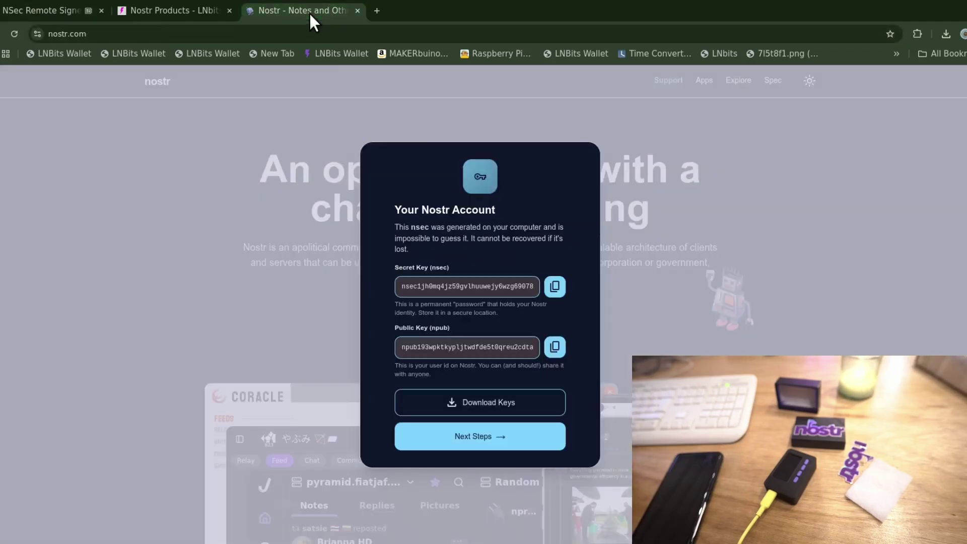
left_click(135, 253)
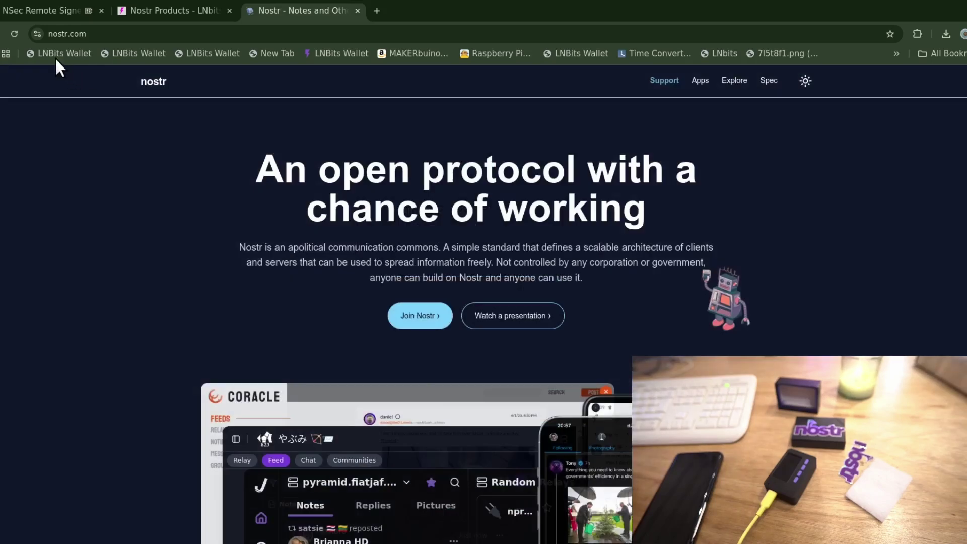
left_click(13, 34)
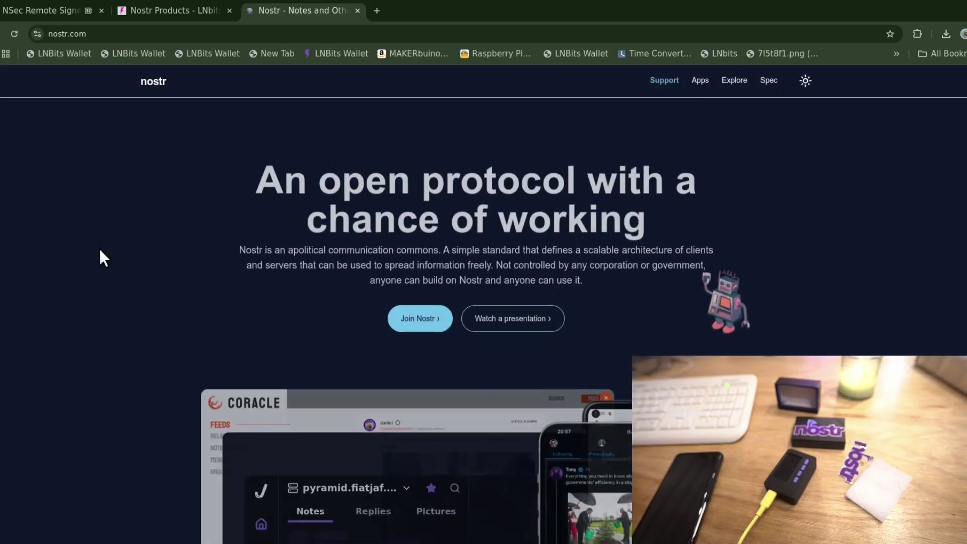
scroll(820, 173, "down", 10)
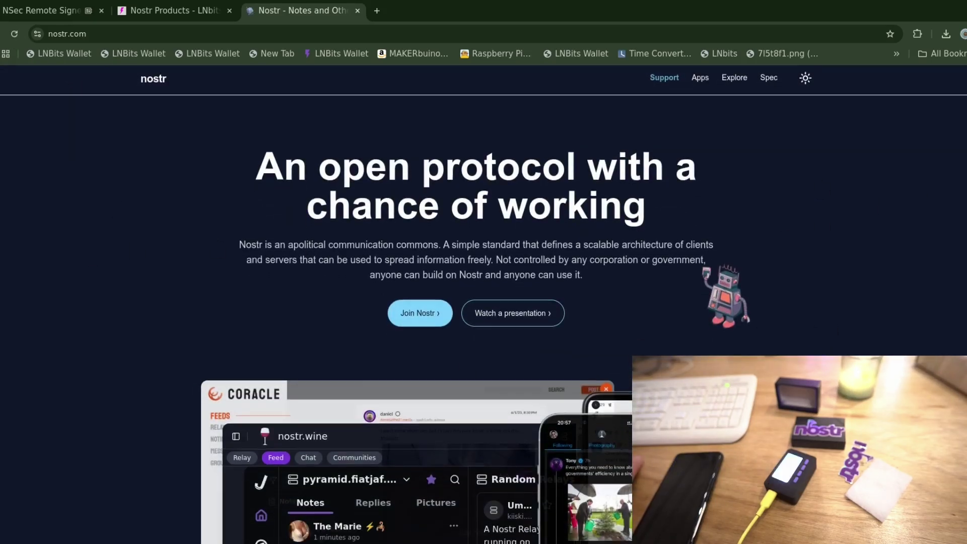
scroll(328, 356, "up", 10)
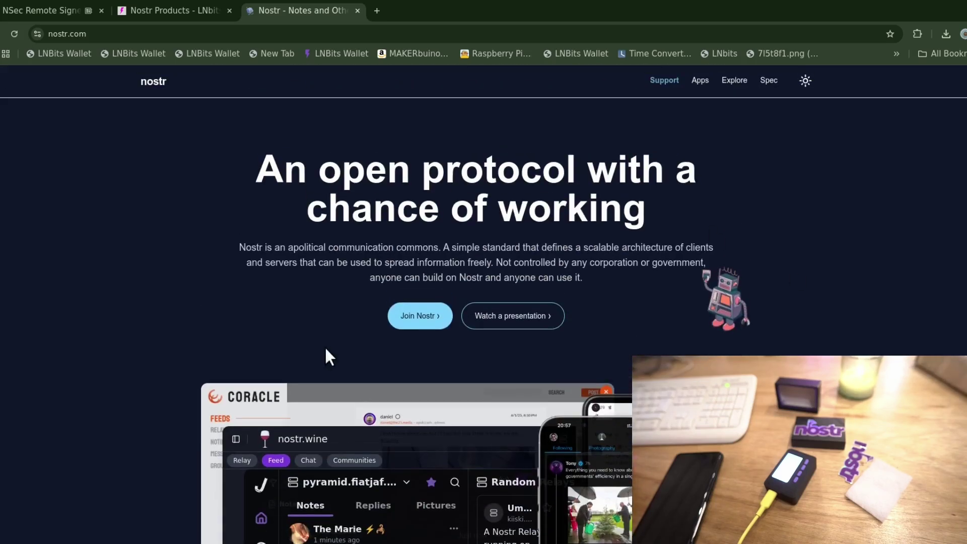
left_click(413, 325)
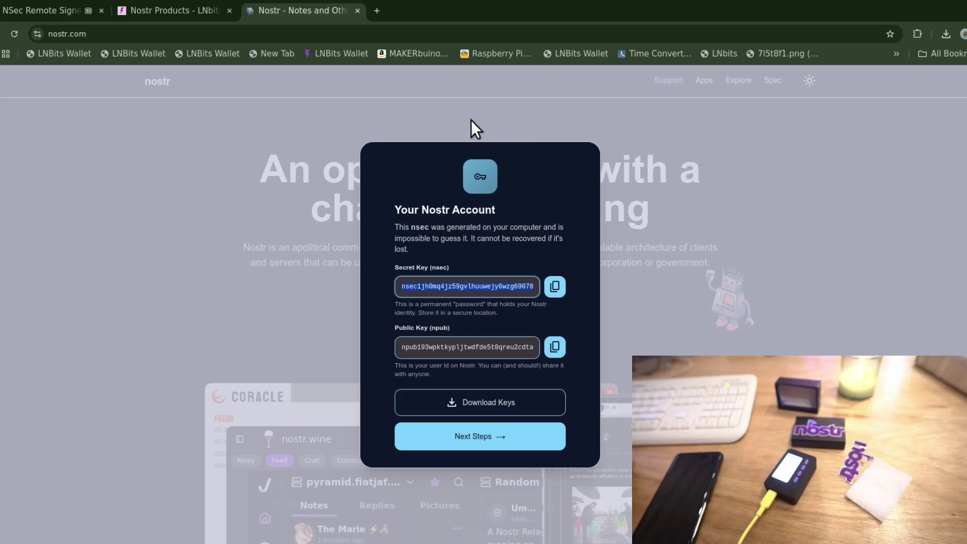
Save the new key pair, publish a named profile and the first introductory note.
left_click(529, 409)
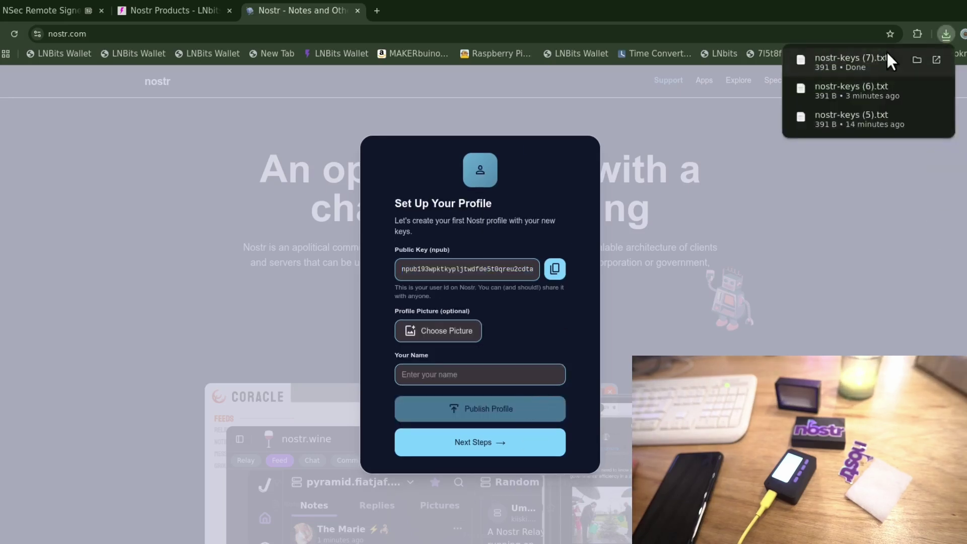
left_click(515, 380)
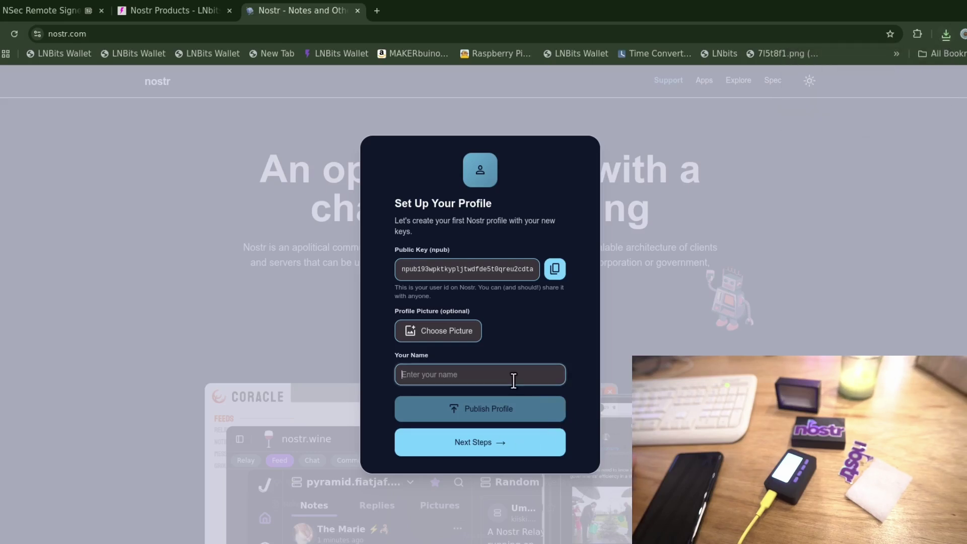
type("ben")
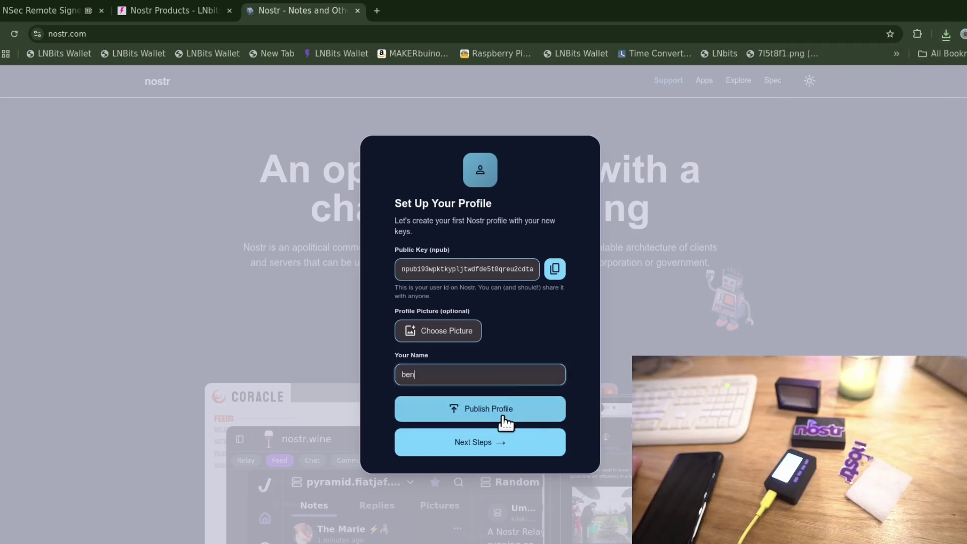
left_click(501, 420)
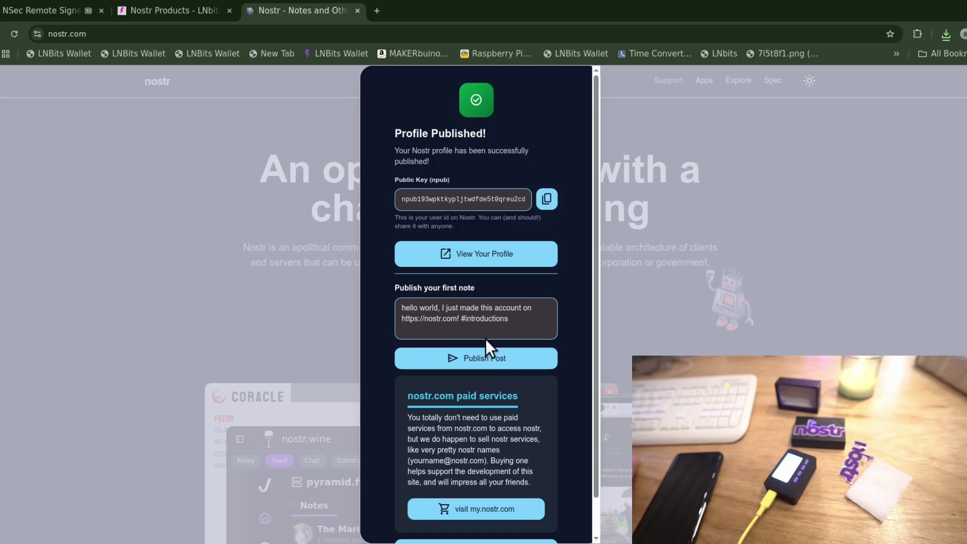
left_click(519, 358)
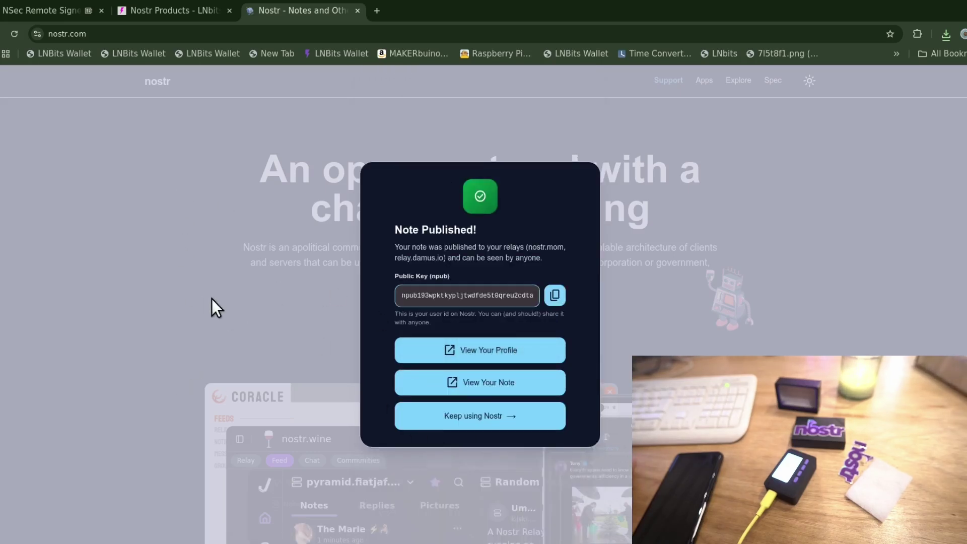
left_click(194, 255)
Dismiss the install-complete messages and connect the configurator to the signer's ttyACM0 serial port.
left_click(51, 11)
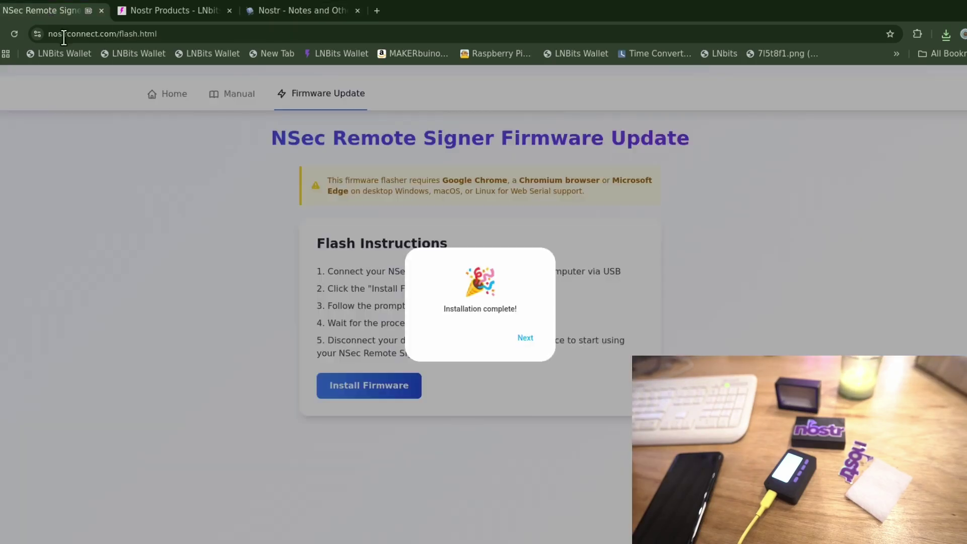
left_click(529, 338)
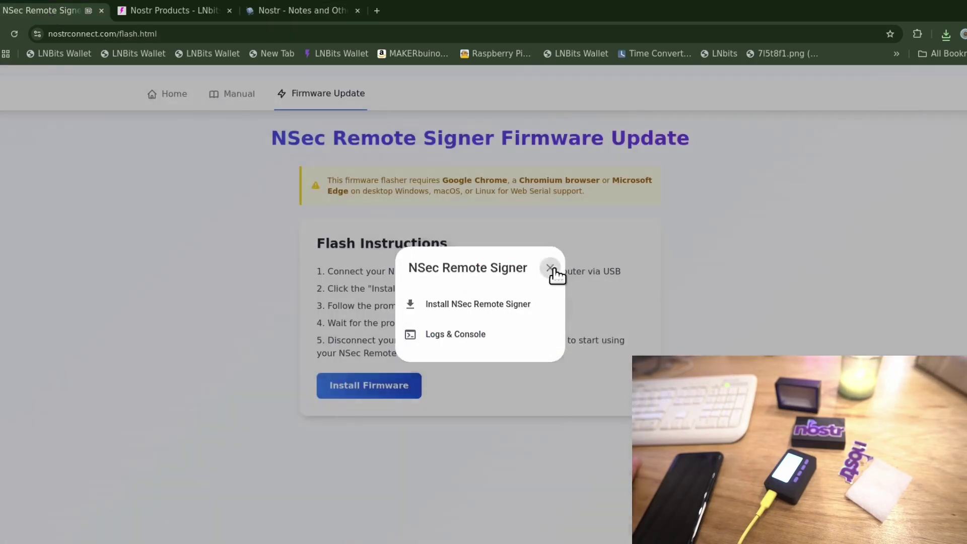
left_click(550, 268)
left_click(177, 94)
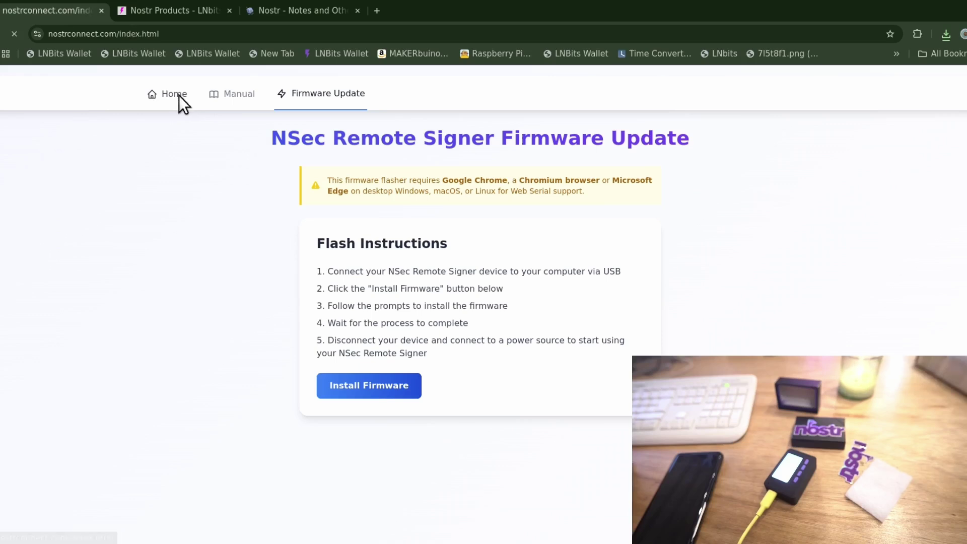
scroll(497, 376, "down", 8)
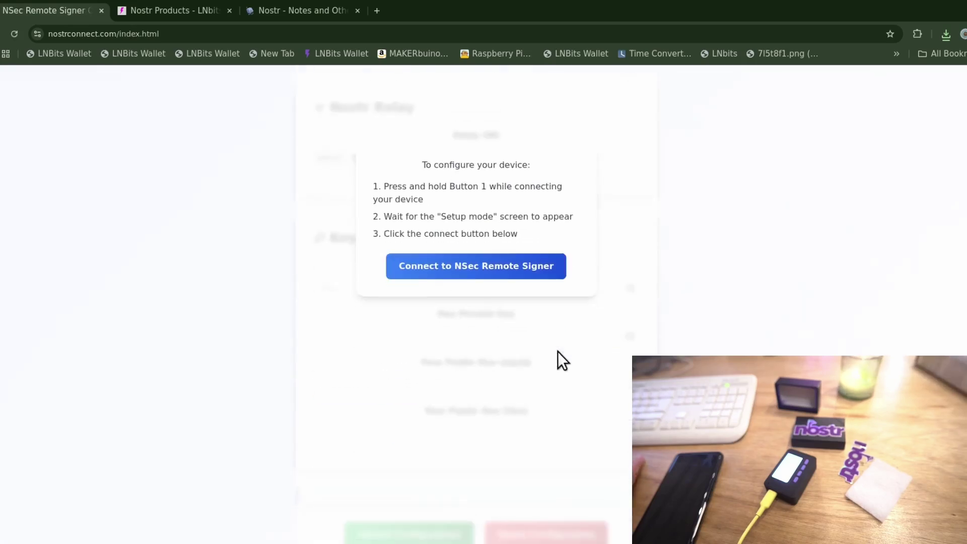
left_click(485, 257)
left_click(232, 94)
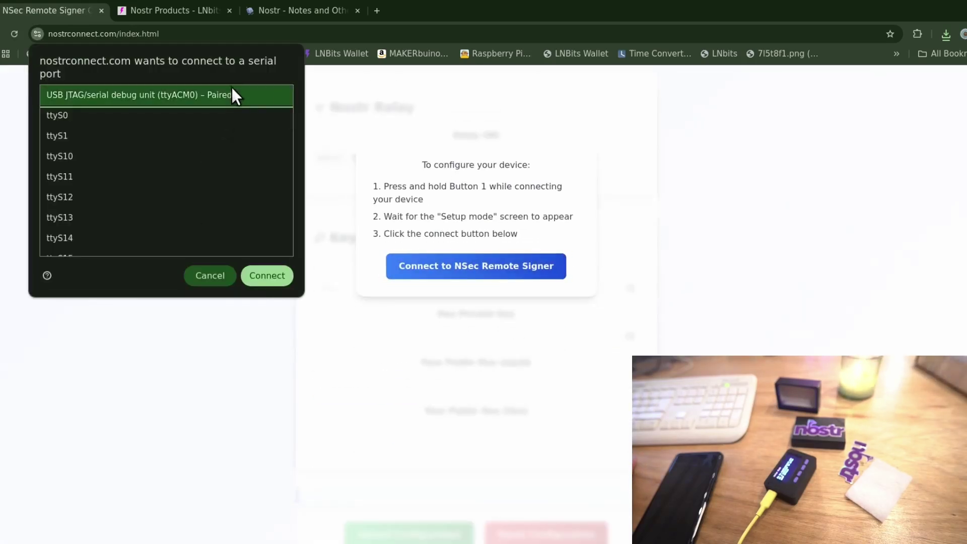
left_click(262, 276)
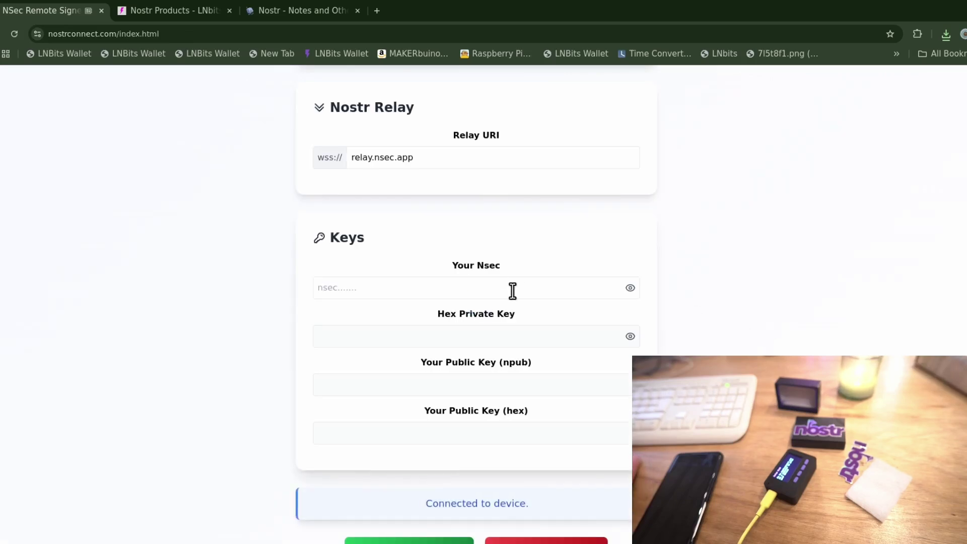
Paste the new nsec and enter WiFi network 'blah' with its password.
left_click(512, 290)
key("ctrl+v")
scroll(741, 311, "up", 1)
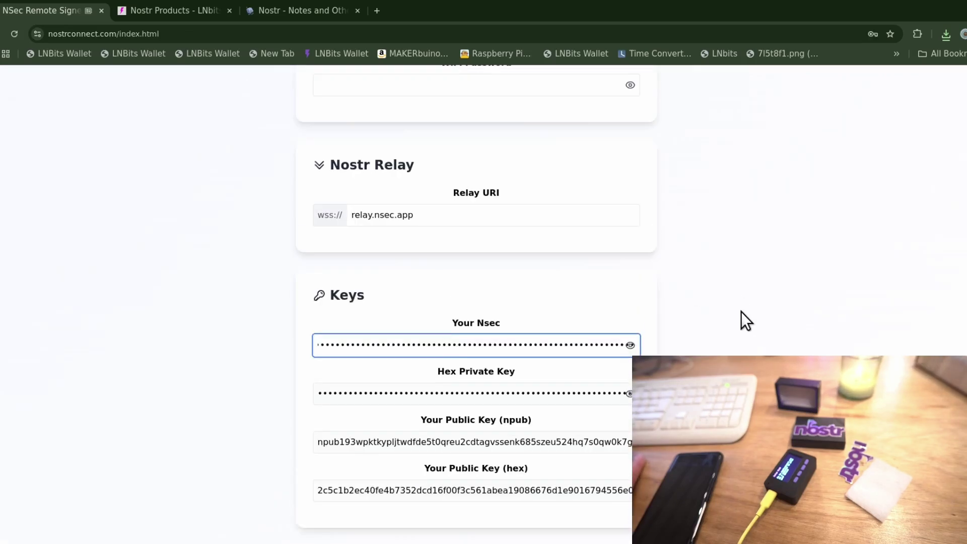
scroll(741, 311, "up", 5)
left_click(538, 302)
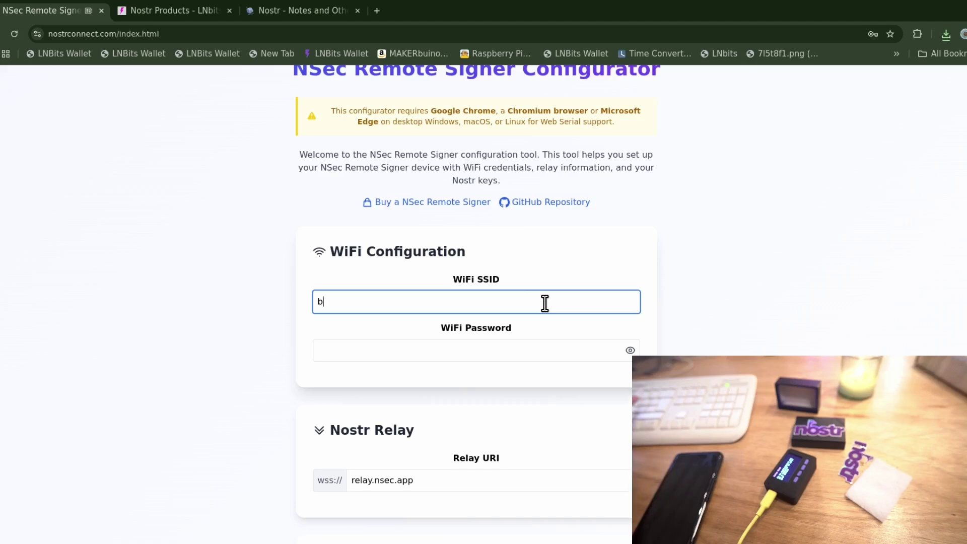
key("Tab")
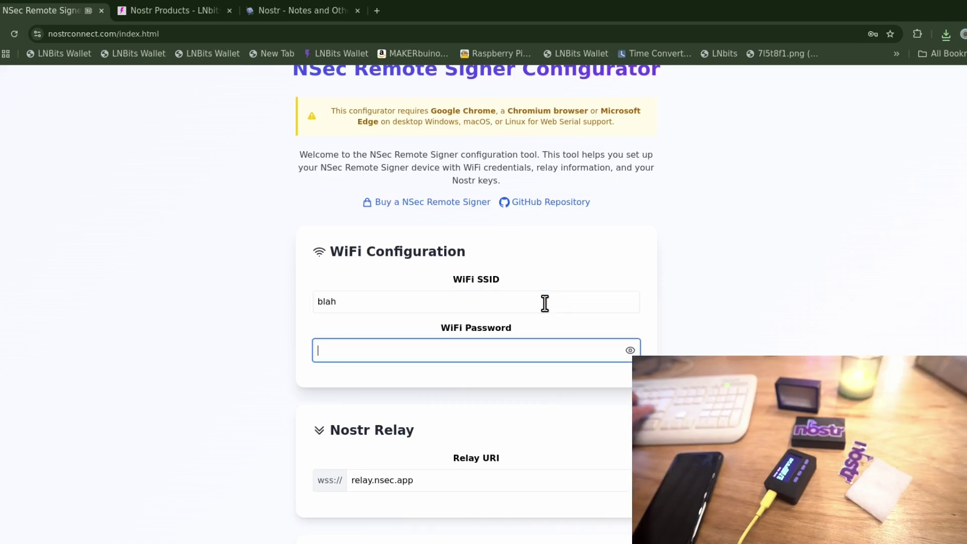
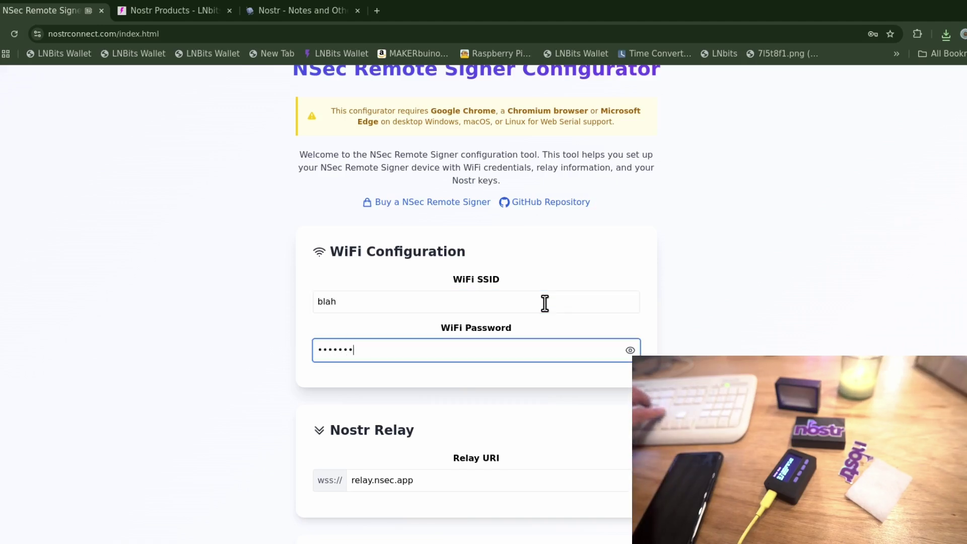
Set the relay to wss://relay.nostriot.com, then upload the configuration and confirm overwriting.
scroll(544, 303, "down", 2)
scroll(395, 361, "down", 1)
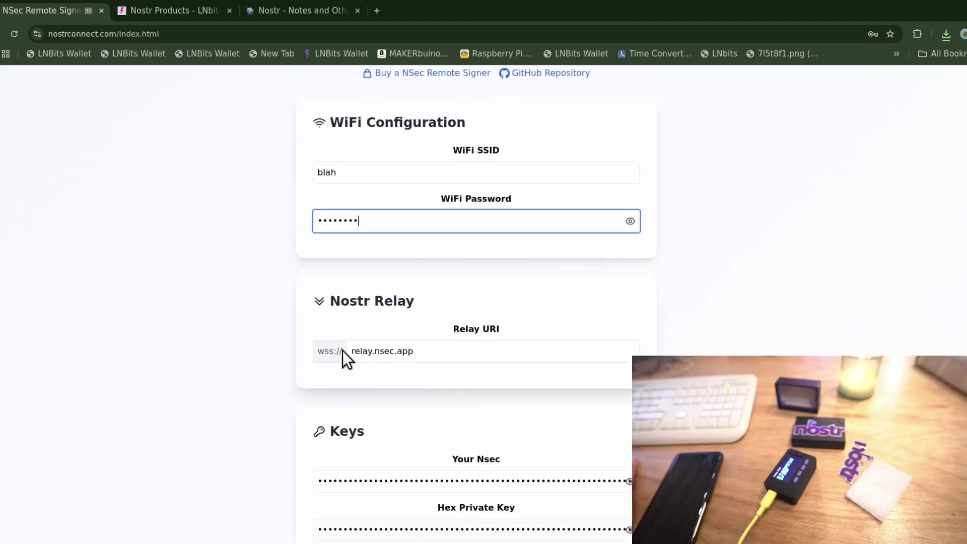
left_click(379, 351)
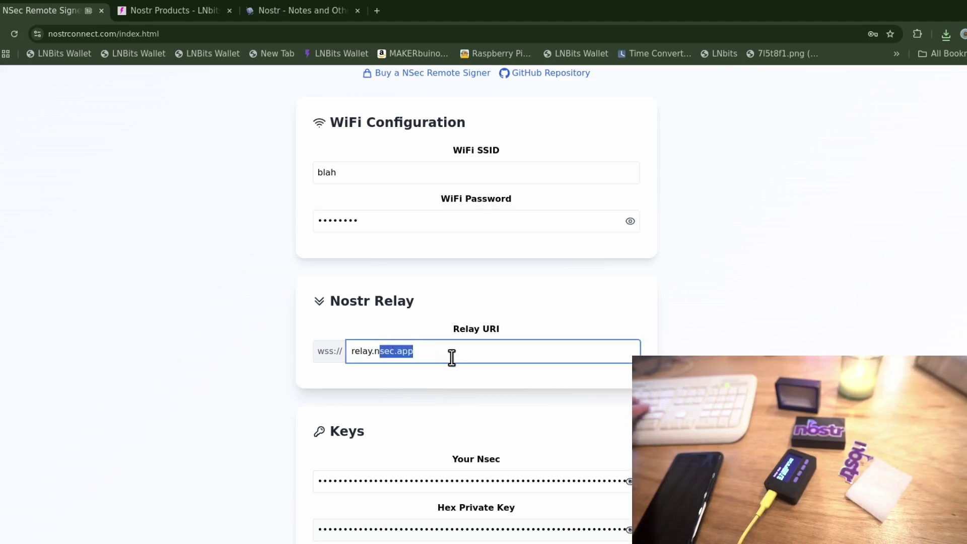
type("o")
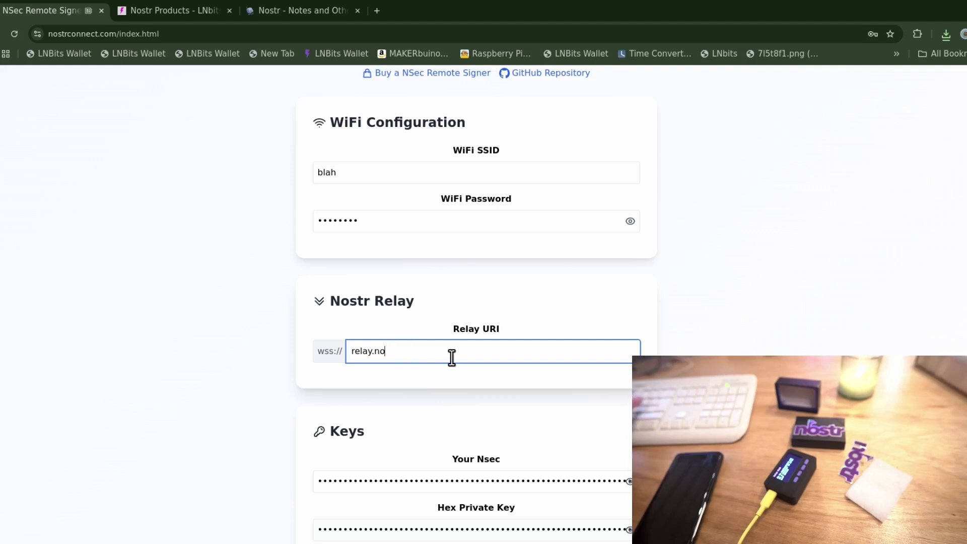
type("str")
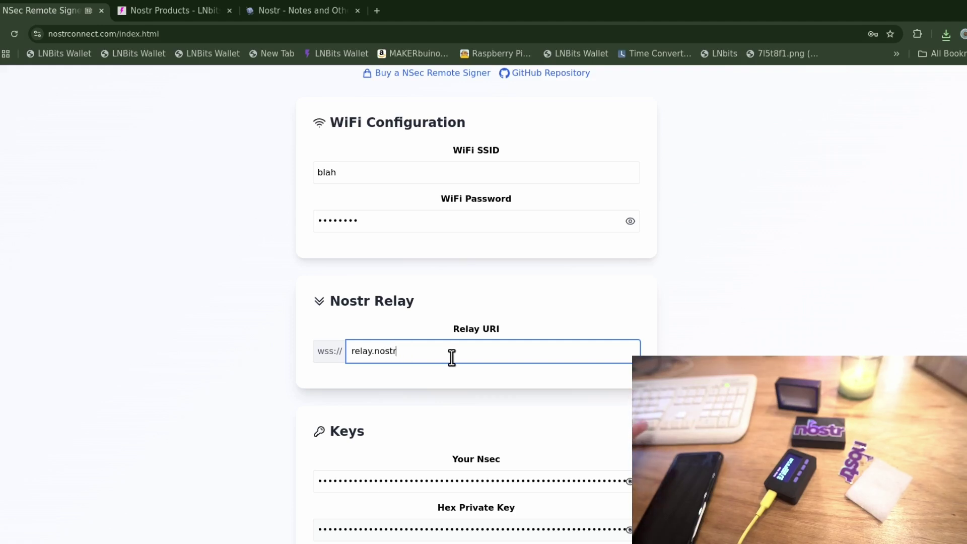
type("iot.")
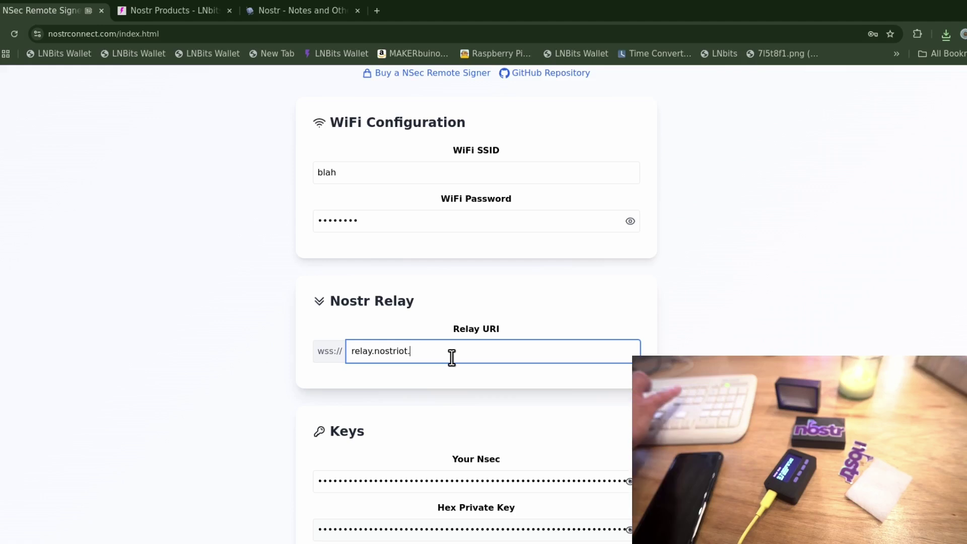
type("com")
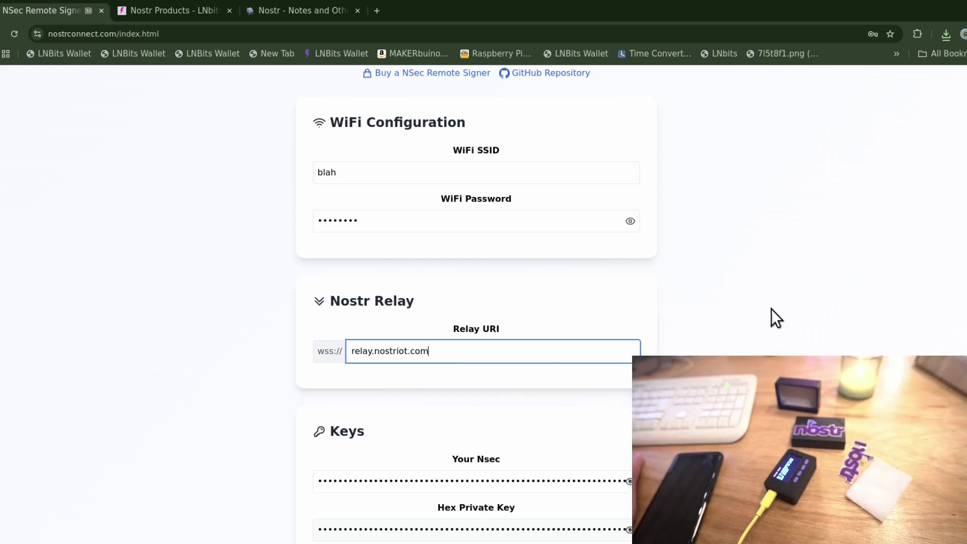
scroll(771, 311, "down", 4)
left_click(447, 514)
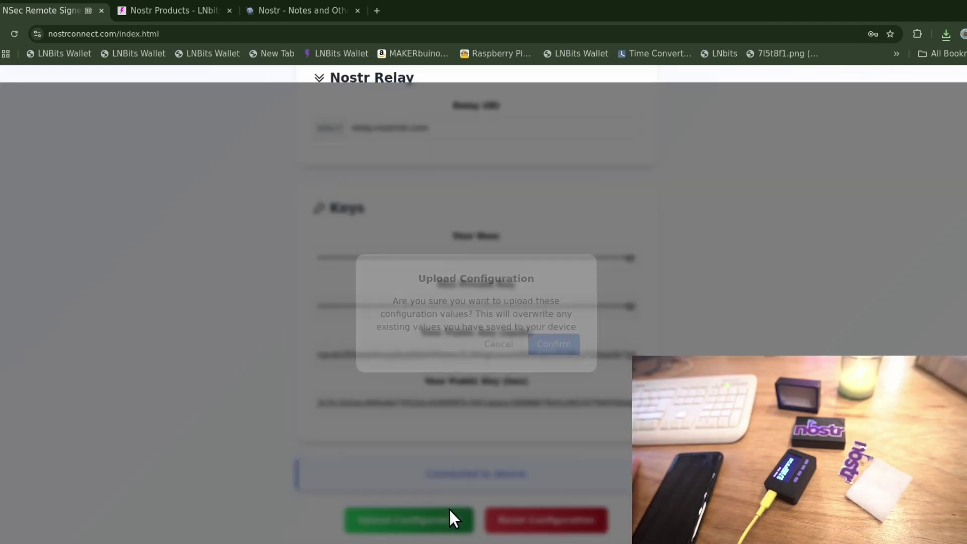
left_click(553, 344)
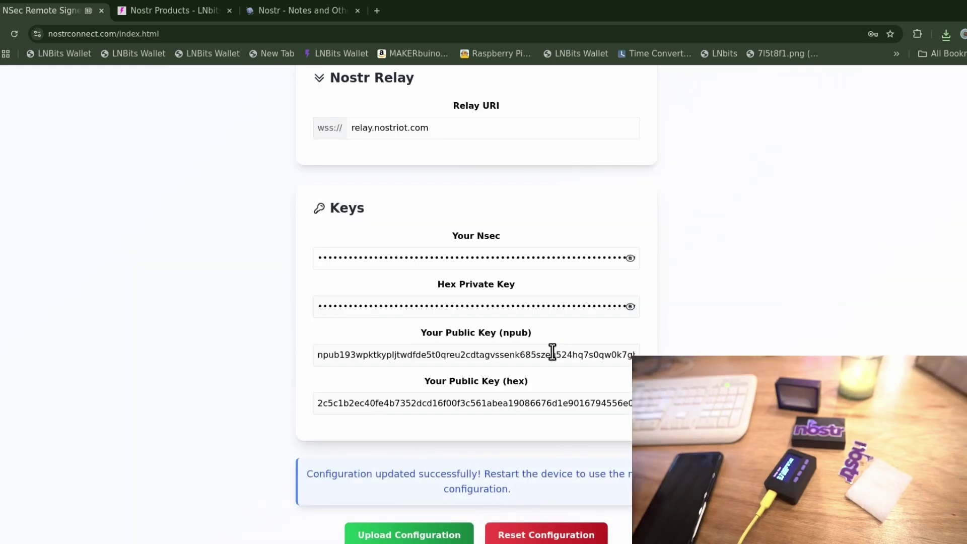